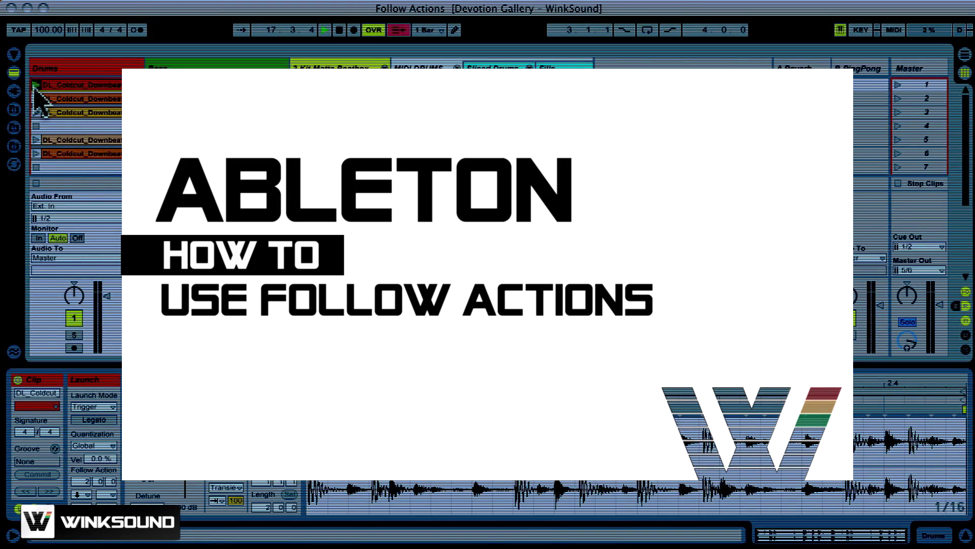
Step: Inspect the Drums, Bass and MIDI clip B settings, then launch the first Drums clip
click(43, 97)
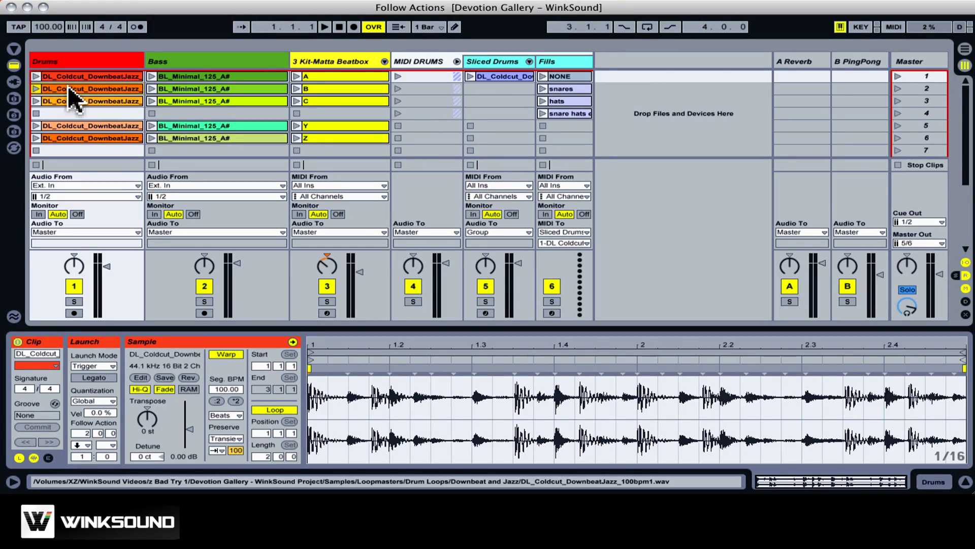
click(69, 99)
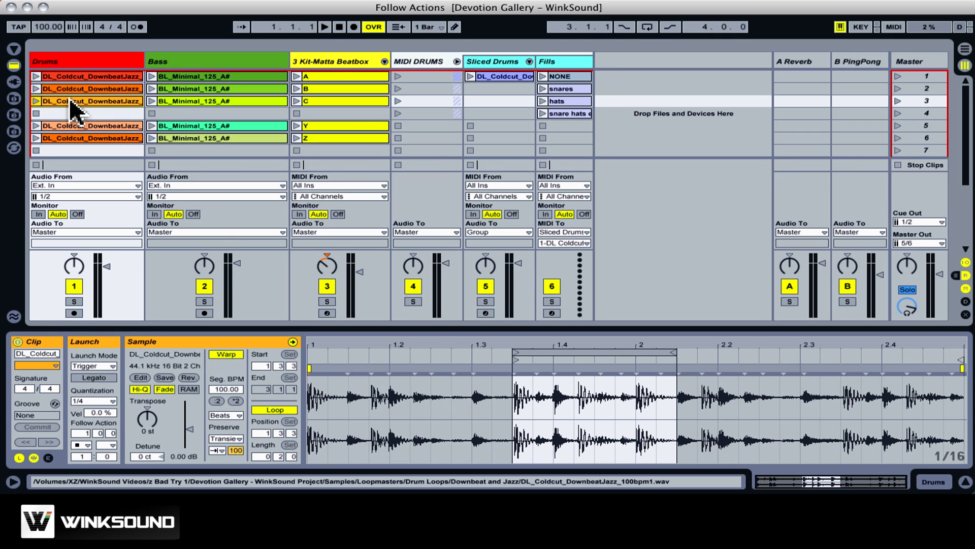
click(198, 101)
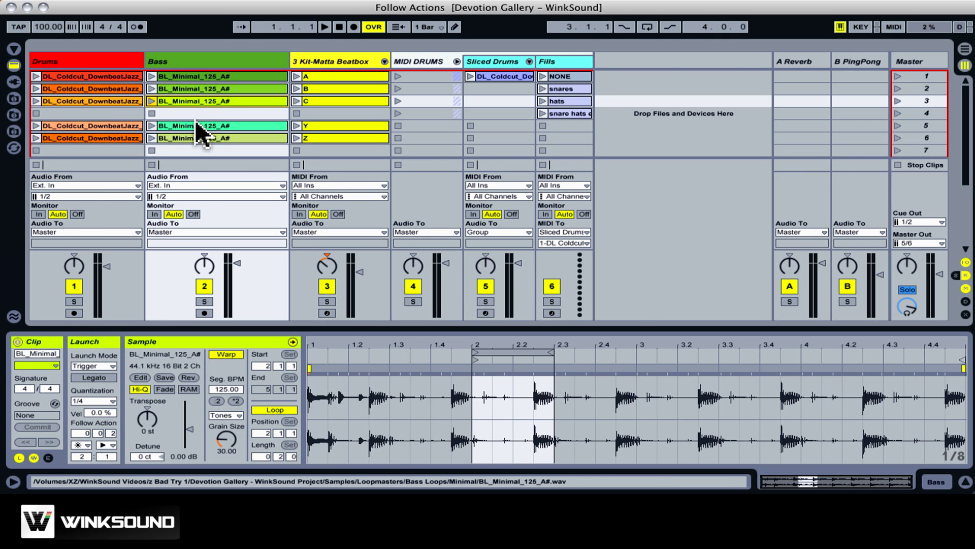
click(196, 122)
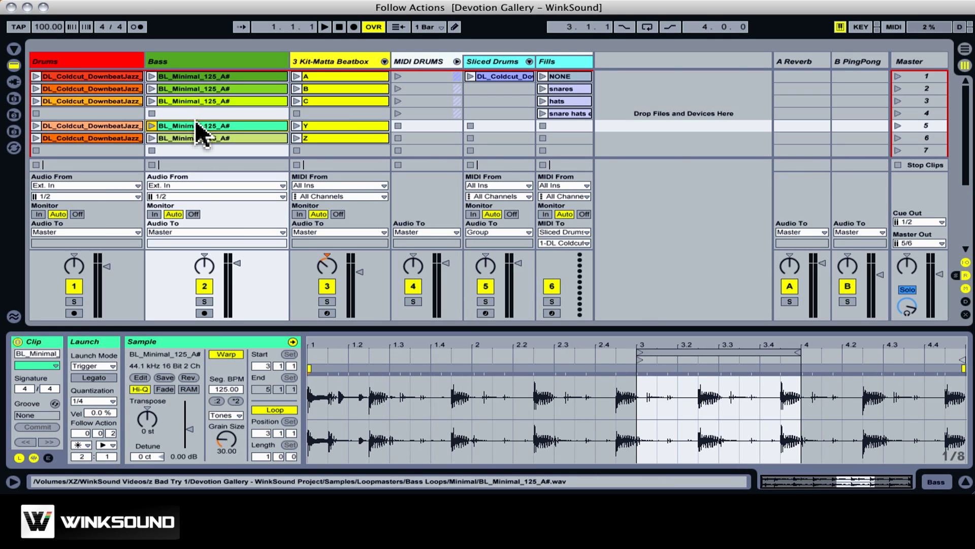
click(344, 87)
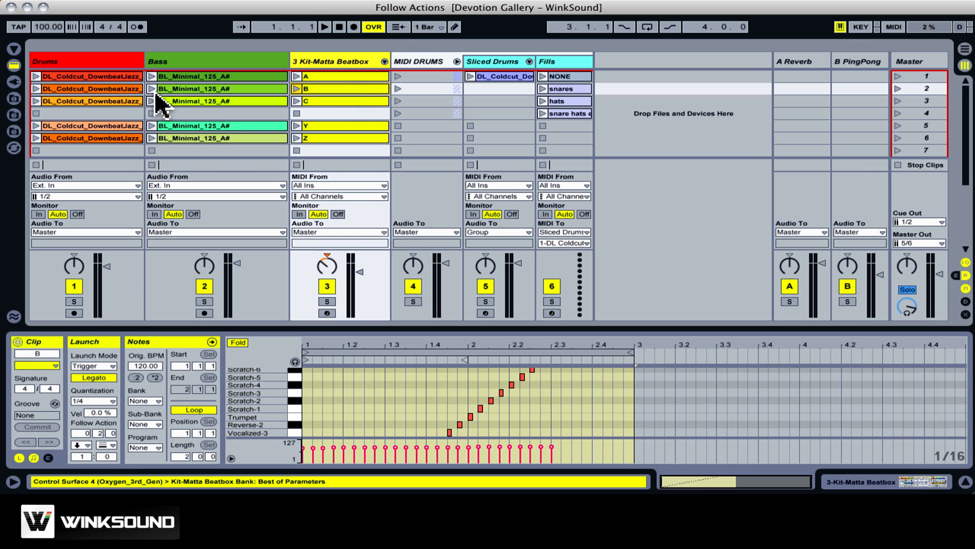
click(36, 76)
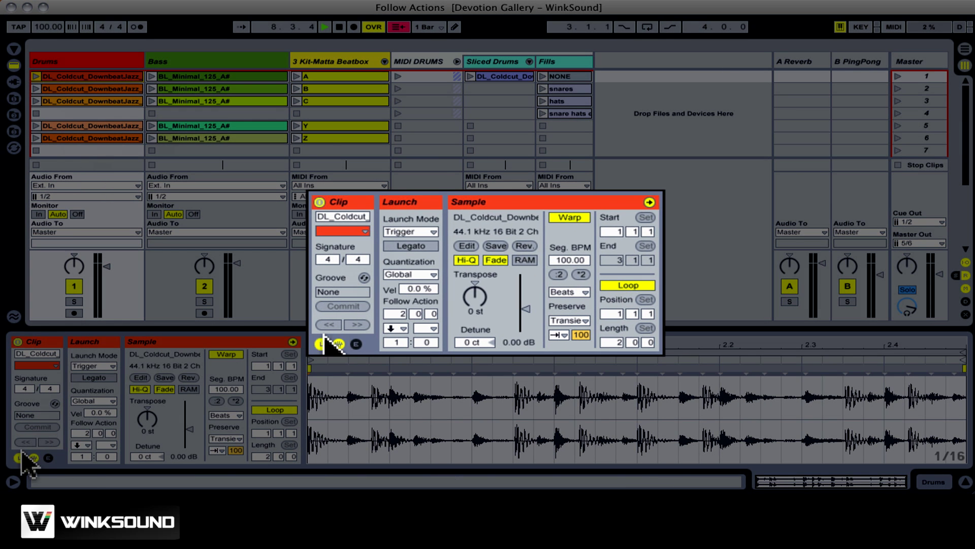
Step: Set the follow action chance to 0, then relaunch the first Drums clip
click(18, 456)
click(17, 457)
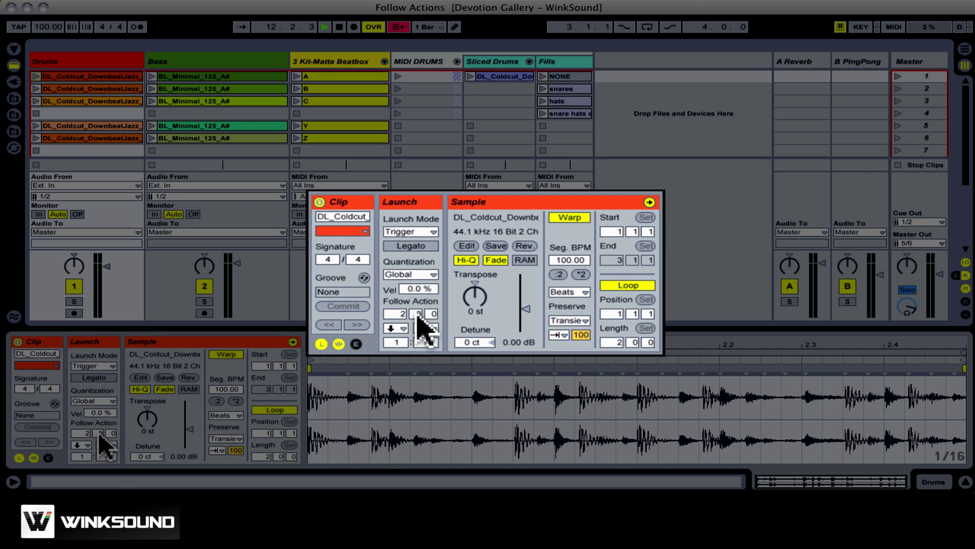
click(434, 313)
text(0)
key(Return)
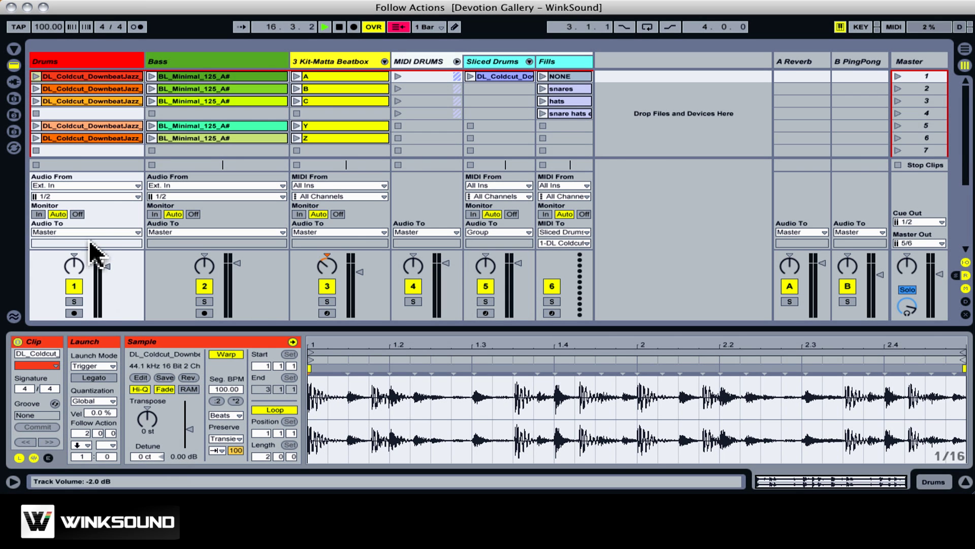
click(35, 77)
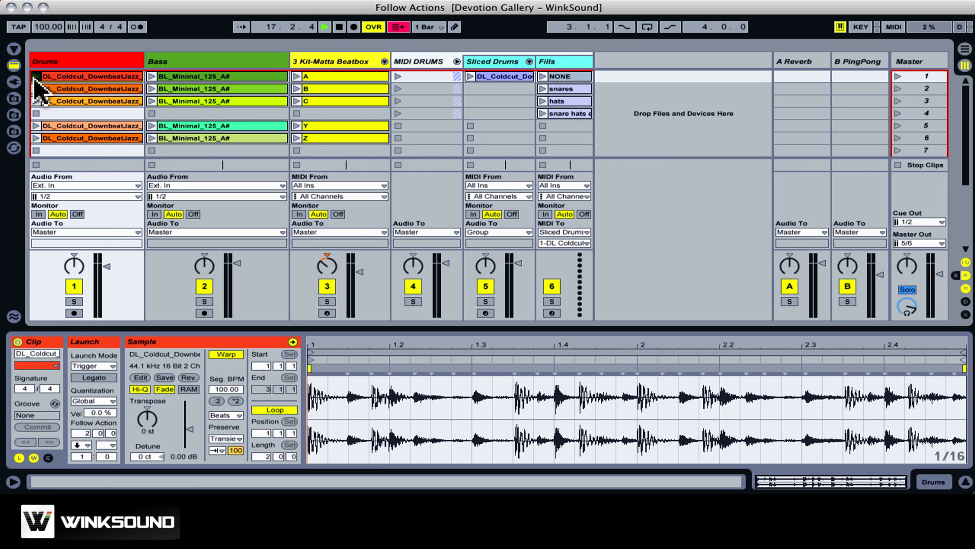
click(36, 89)
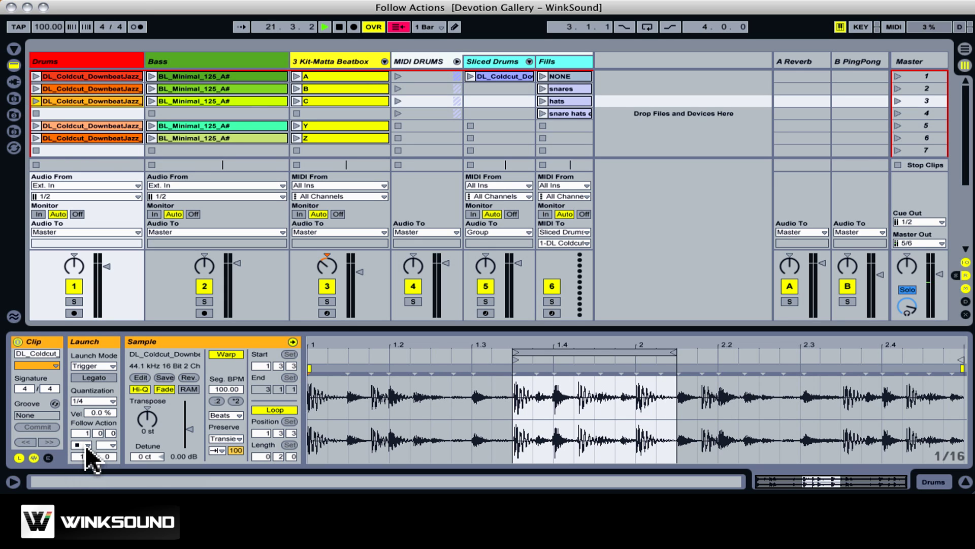
Step: Set the follow action to Next and launch the fifth Drums clip to test it
click(85, 444)
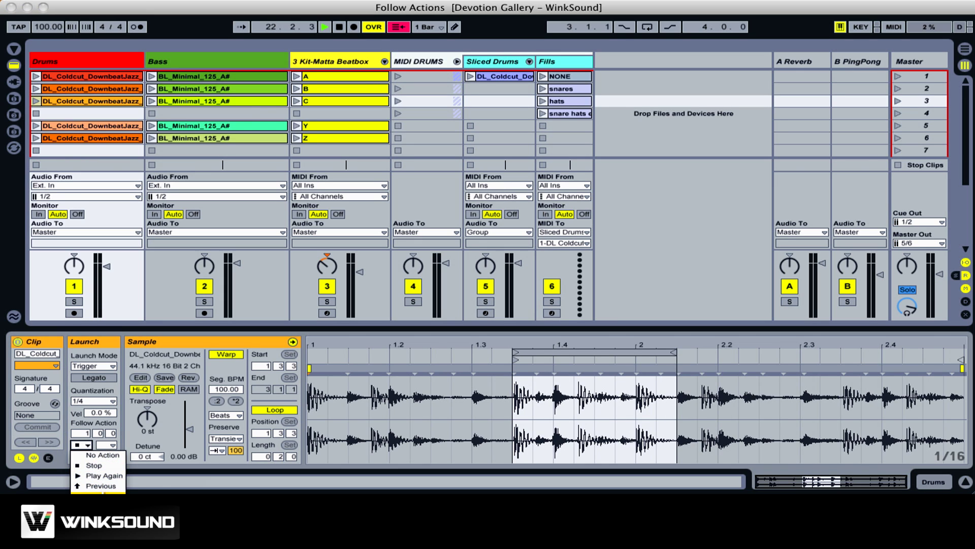
click(105, 481)
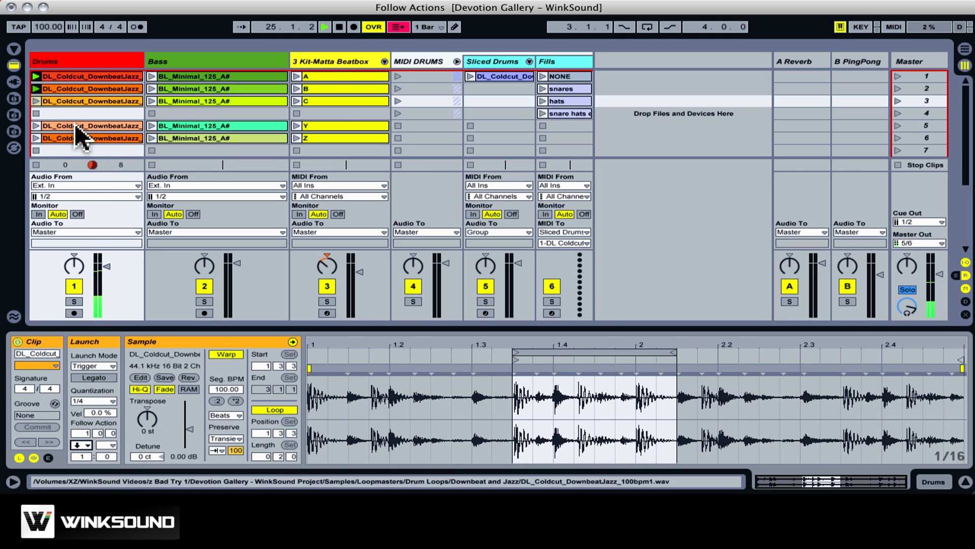
click(36, 126)
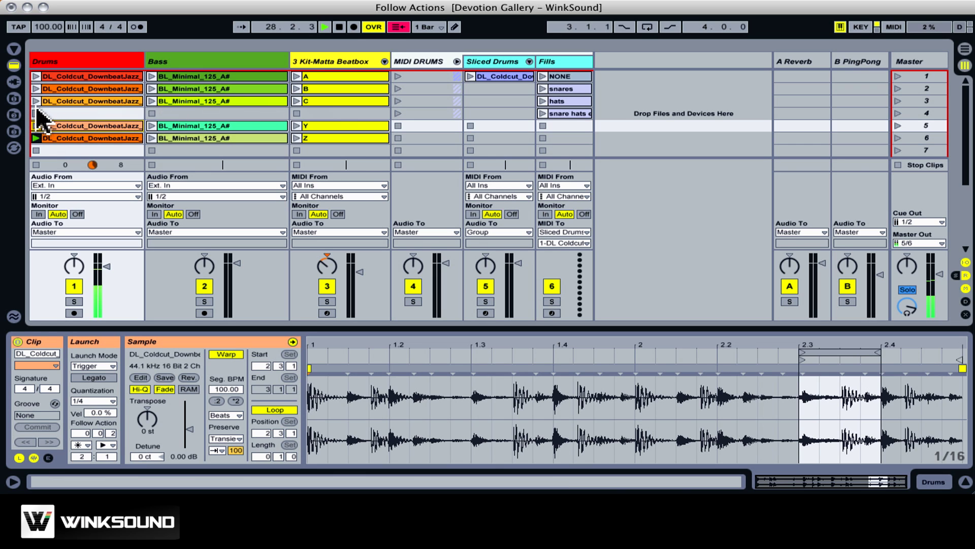
Step: Launch the first scene across all tracks, then the next scene down
key(Up)
key(Up)
key(Up)
key(Up)
key(Return)
key(Down)
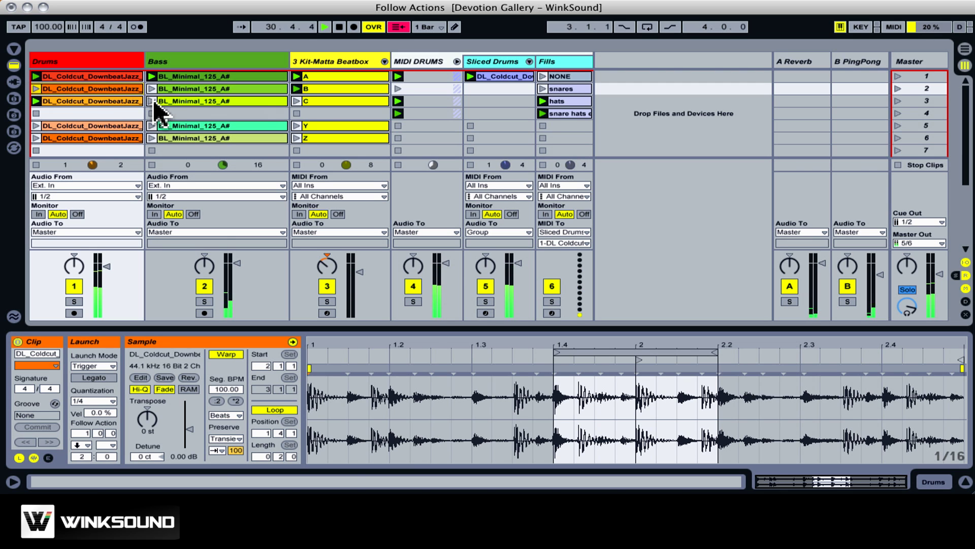
Step: Launch the third scene, type 7, and close the follow action list unchanged
key(Down)
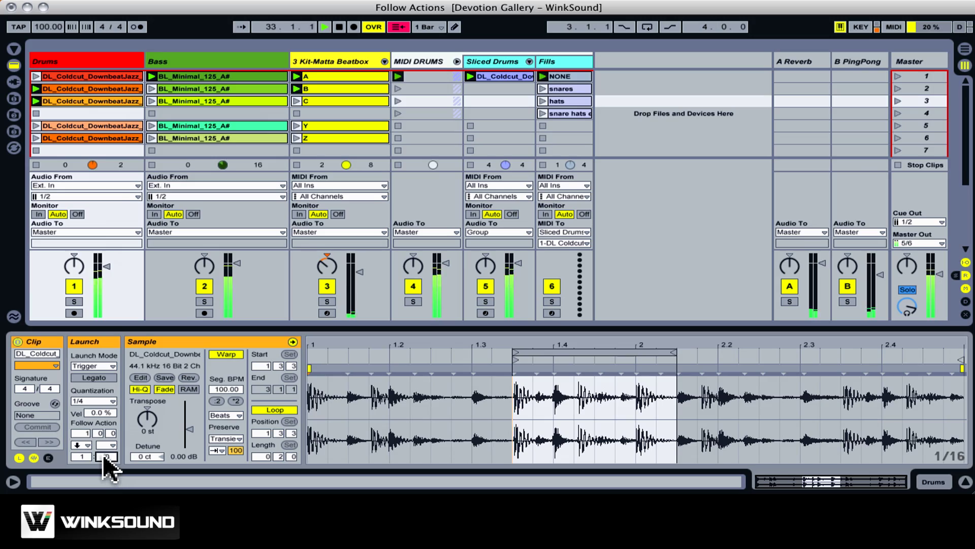
text(7)
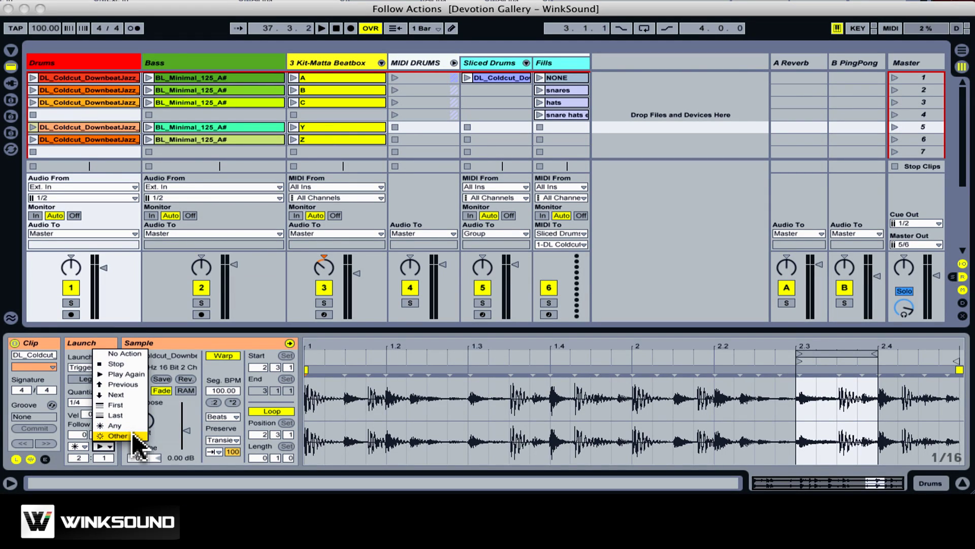
click(124, 454)
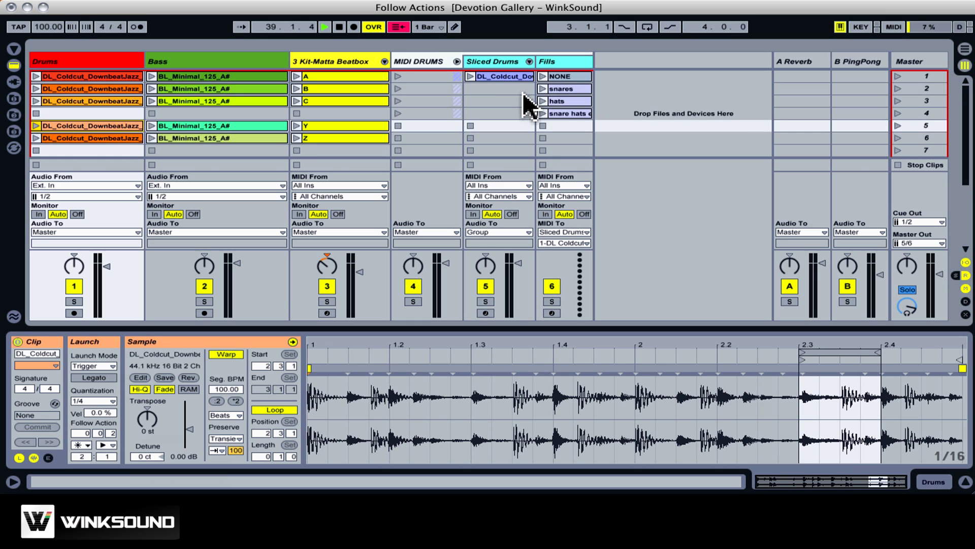
Step: Launch the first Sliced Drums clip and the snares fill, viewing the snares and snare hats notes
click(495, 60)
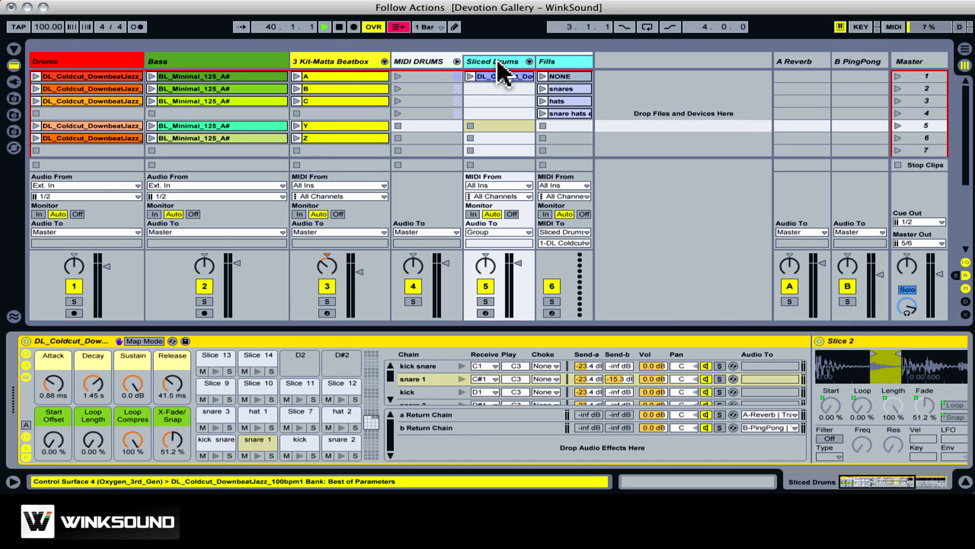
click(471, 75)
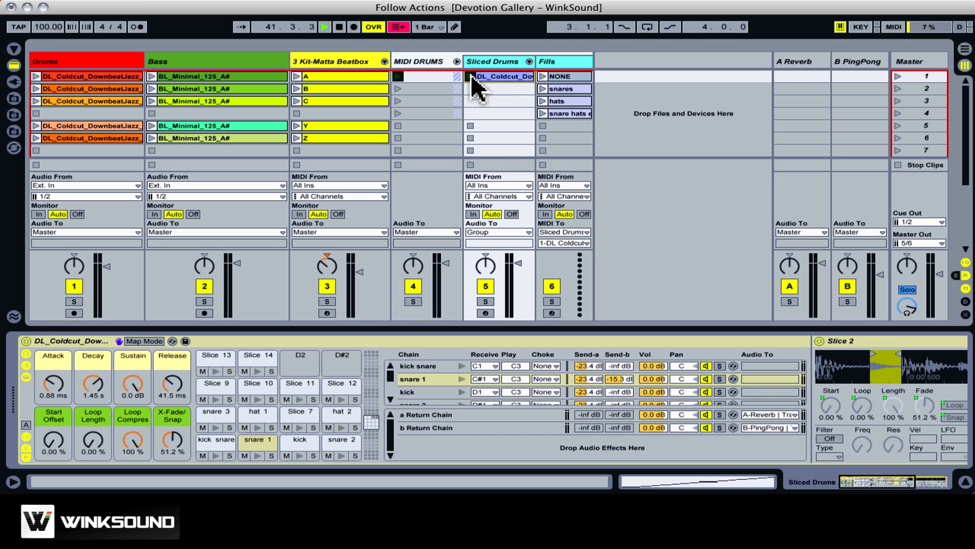
click(543, 89)
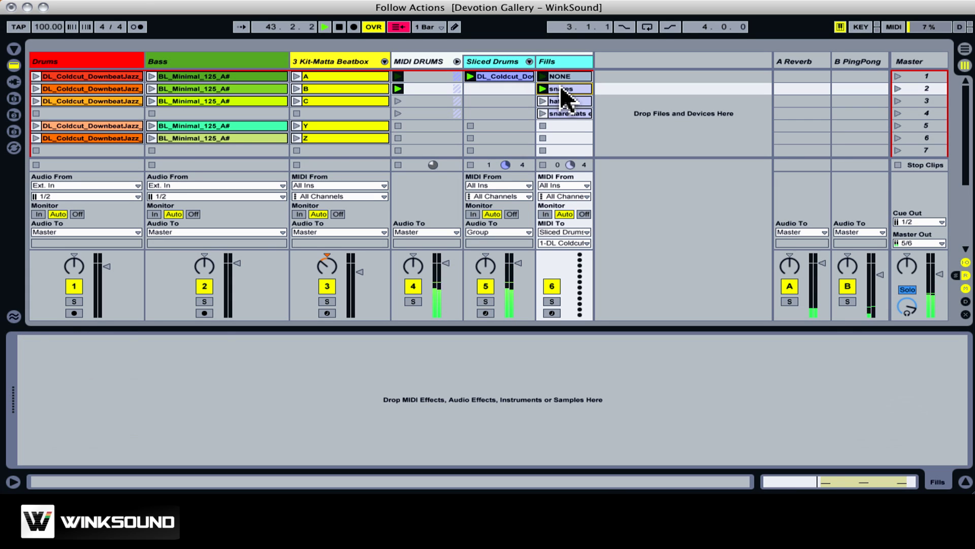
click(560, 86)
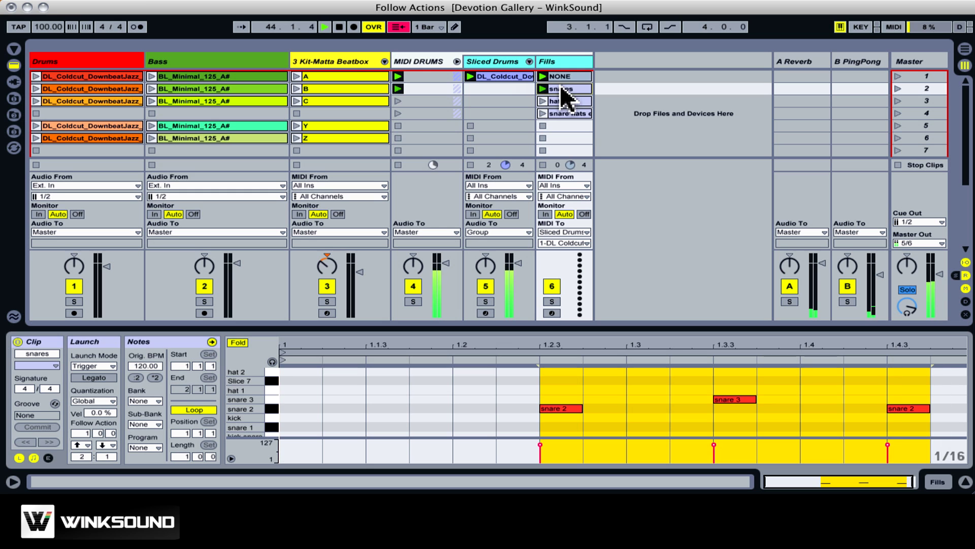
click(542, 115)
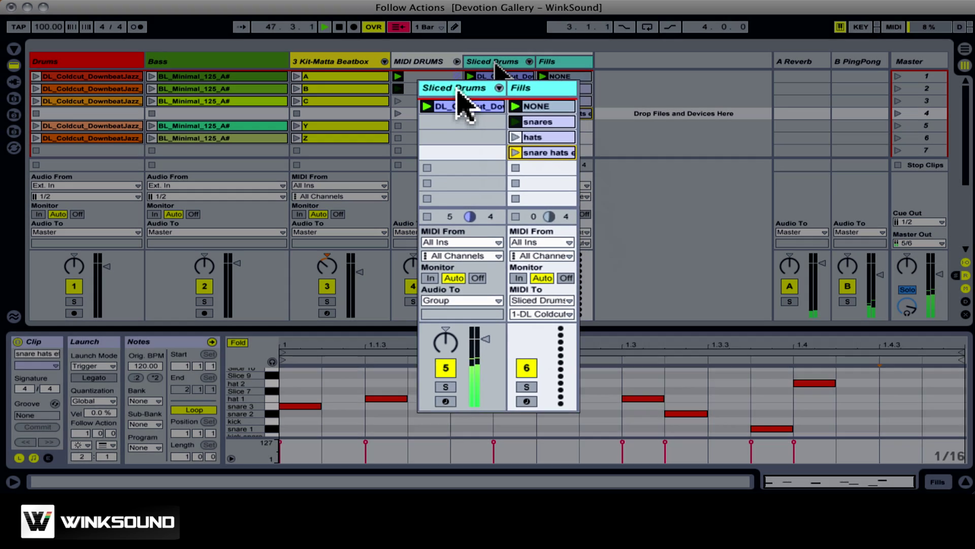
Step: Inspect the Fills track's NONE and snare hats clips, then stop the sliced drum loop
click(494, 60)
click(559, 61)
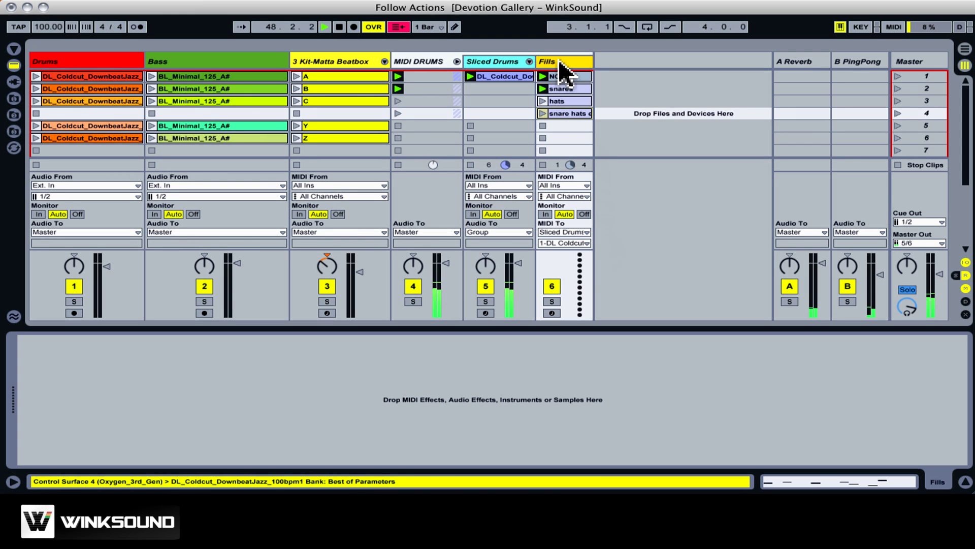
click(563, 75)
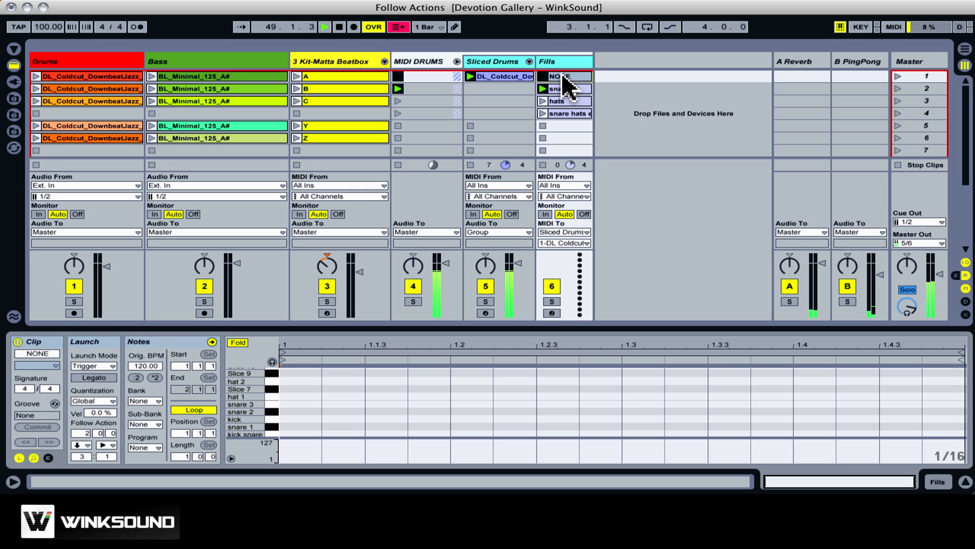
click(543, 113)
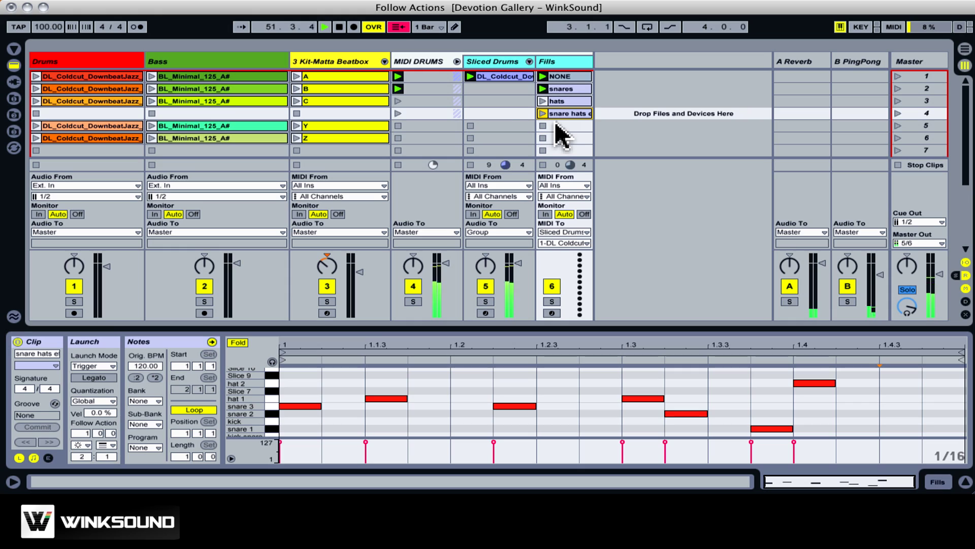
click(469, 125)
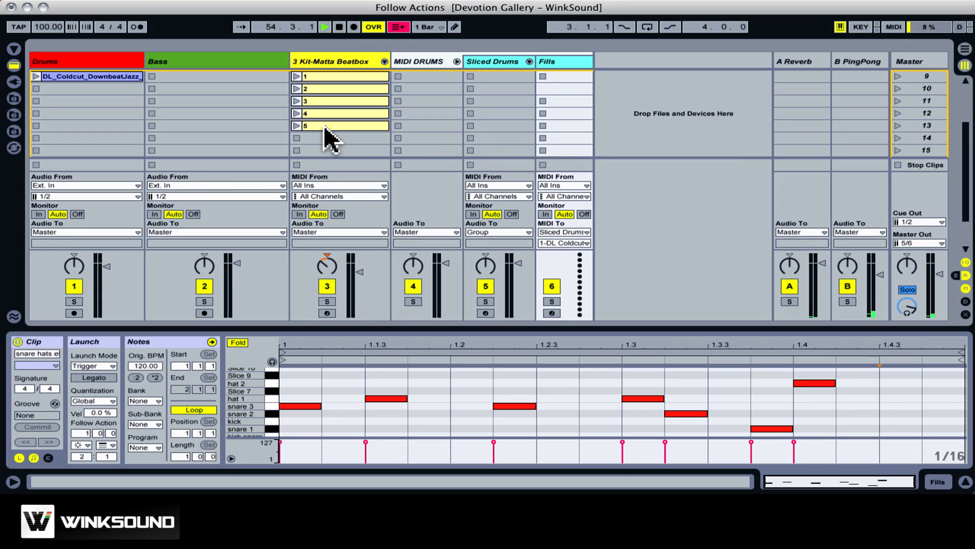
Step: Launch Kit-Matta Beatbox clip 1, then clip Y, and show clip A's notes
click(295, 77)
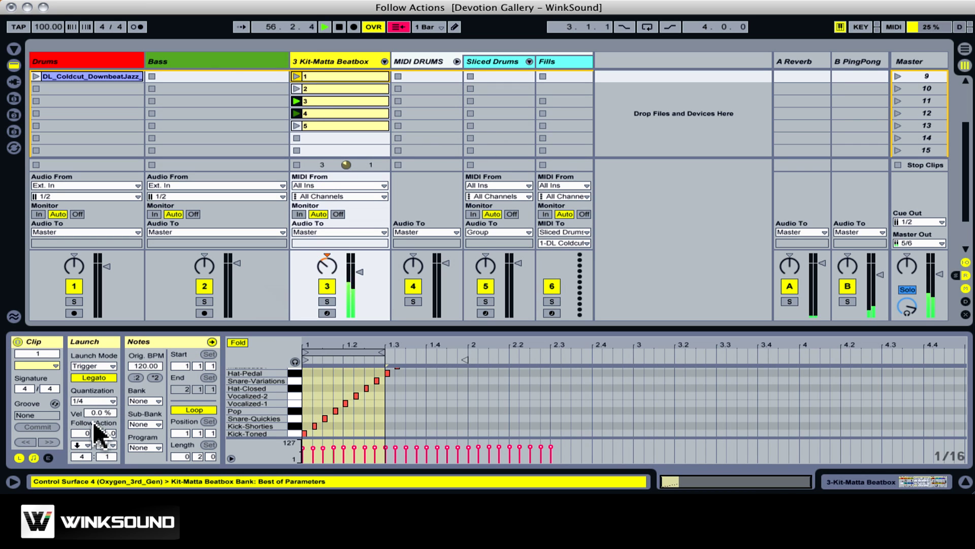
scroll(361, 117, up, 6)
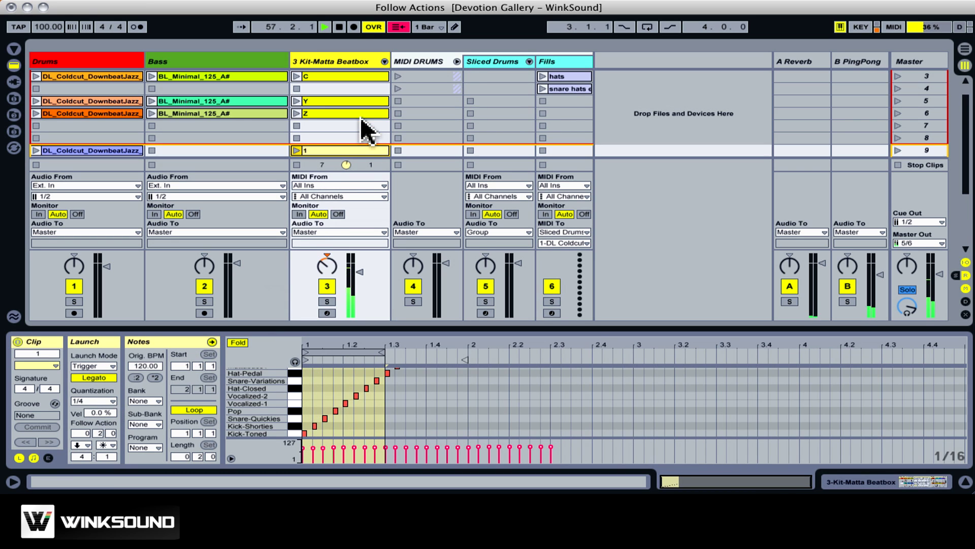
click(295, 102)
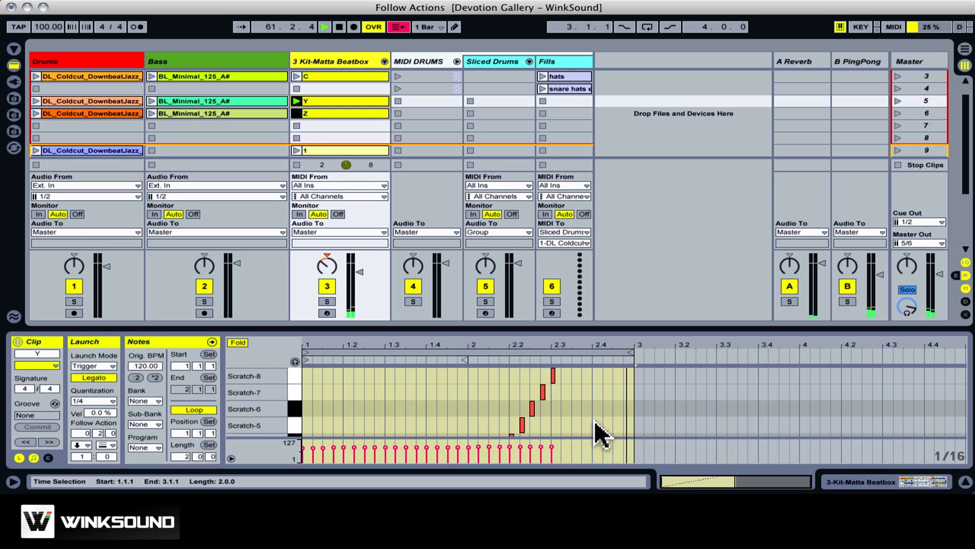
scroll(486, 248, up, 2)
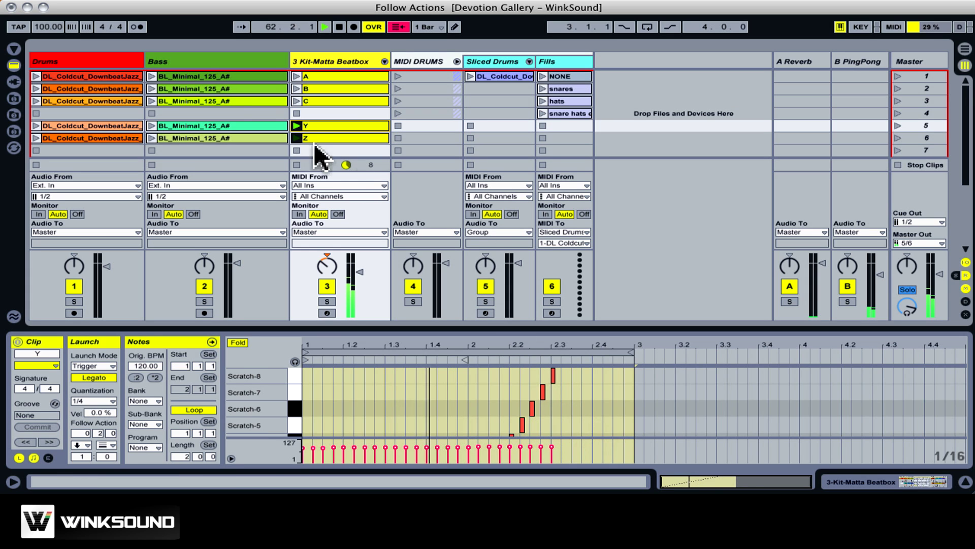
click(300, 77)
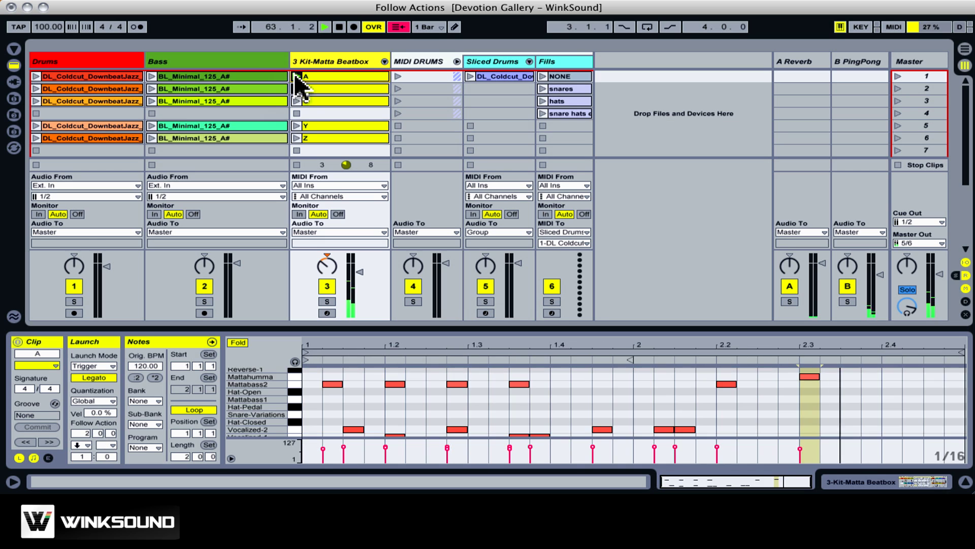
Step: Show the bass loop clip's sample, then launch the second Coldcut drum loop clip
click(153, 90)
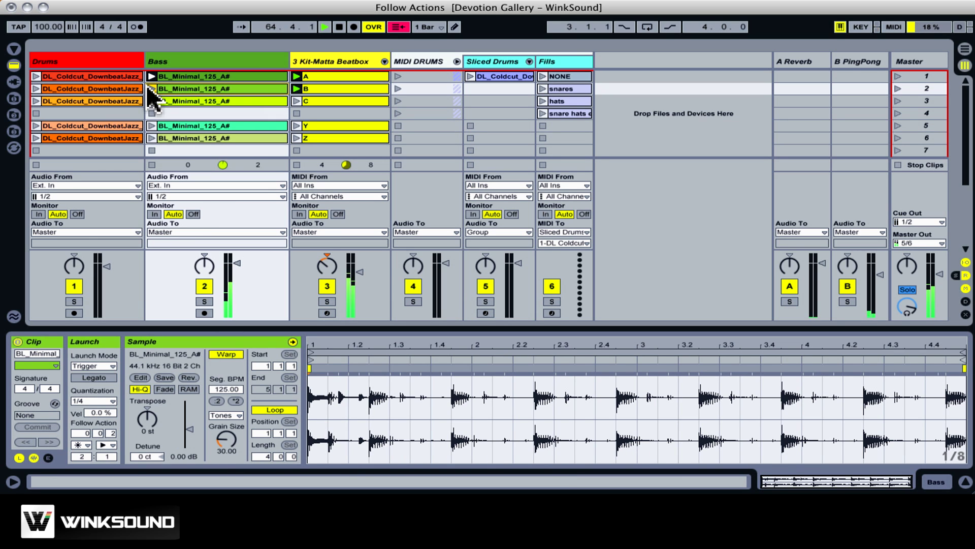
click(36, 89)
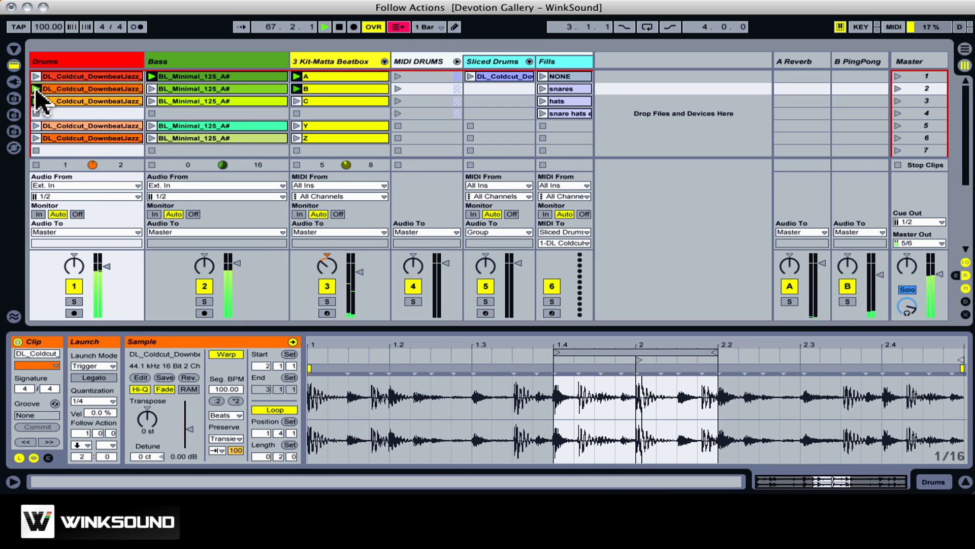